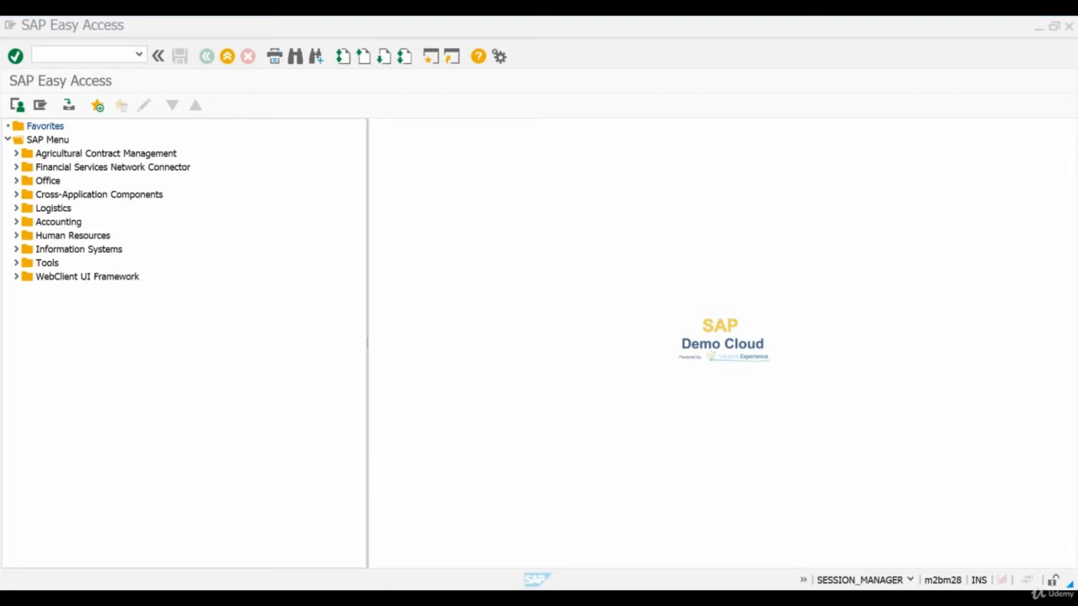
- Open the actual costing cockpit with transaction CKMLCP
{"action": "left_click", "coordinate": [85, 56]}
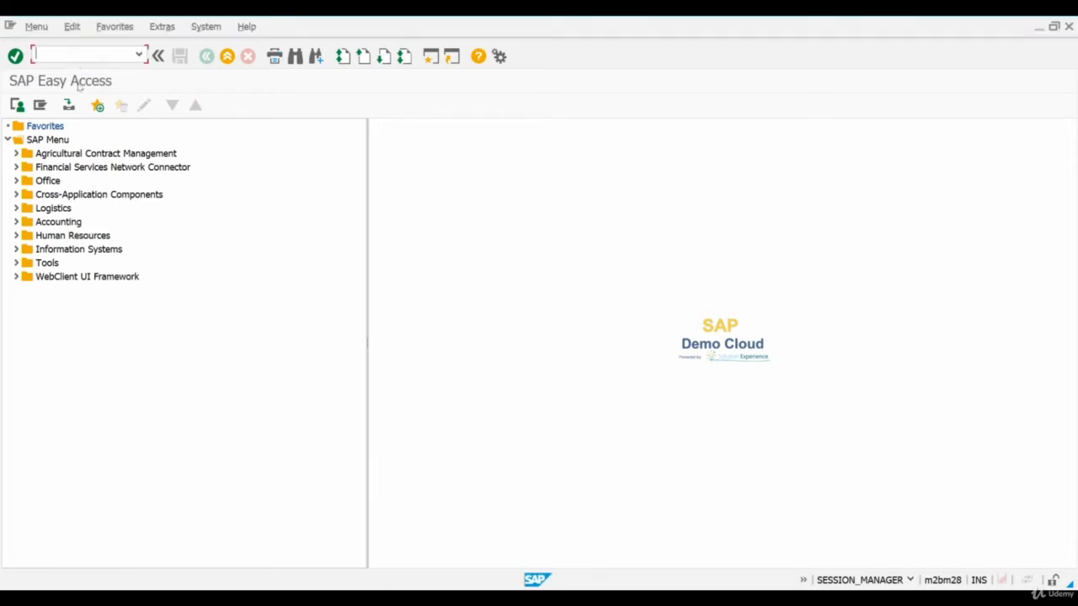
{"action": "type", "text": "dkm"}
{"action": "type", "text": "l"}
{"action": "type", "text": "cp"}
{"action": "key", "text": "Return"}
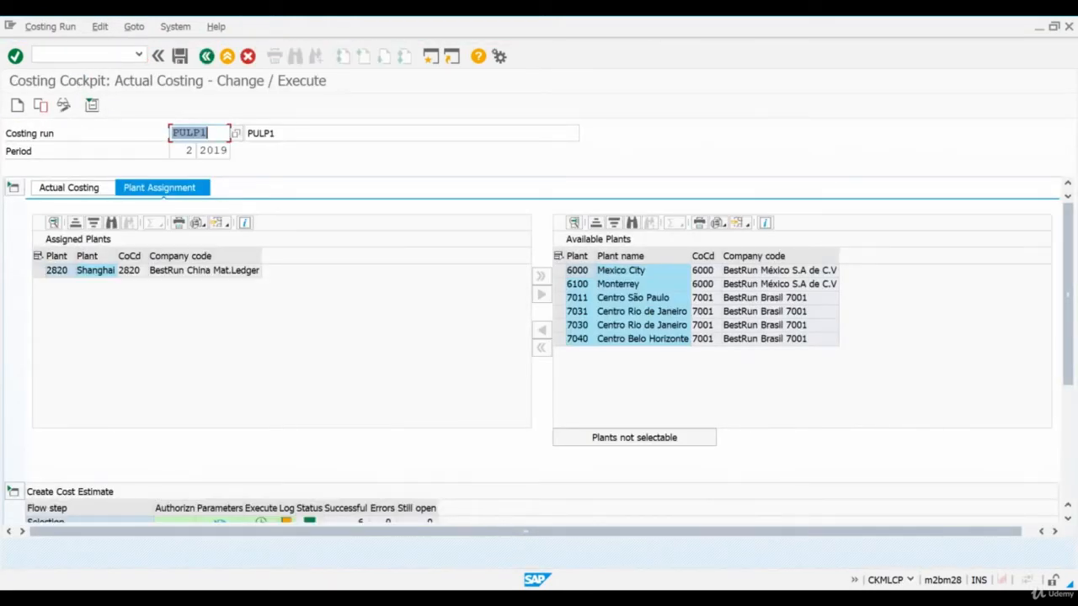
- Load costing run PULP2, with description PULP2, for period 3 of 2019
{"action": "type", "text": "PULP2"}
{"action": "left_click", "coordinate": [293, 132]}
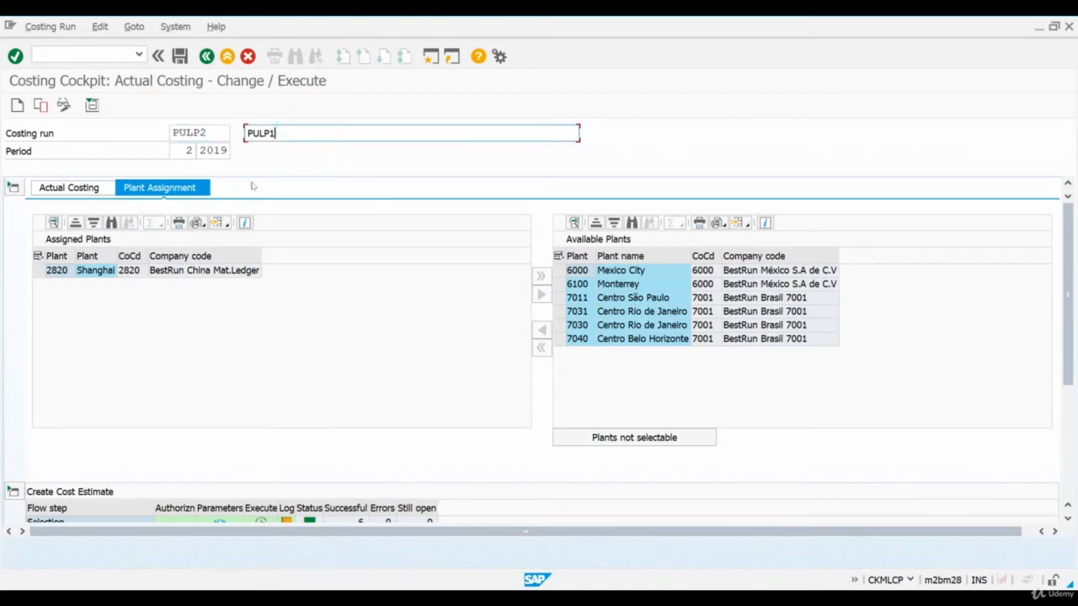
{"action": "key", "text": "BackSpace"}
{"action": "type", "text": "2"}
{"action": "double_click", "coordinate": [193, 150]}
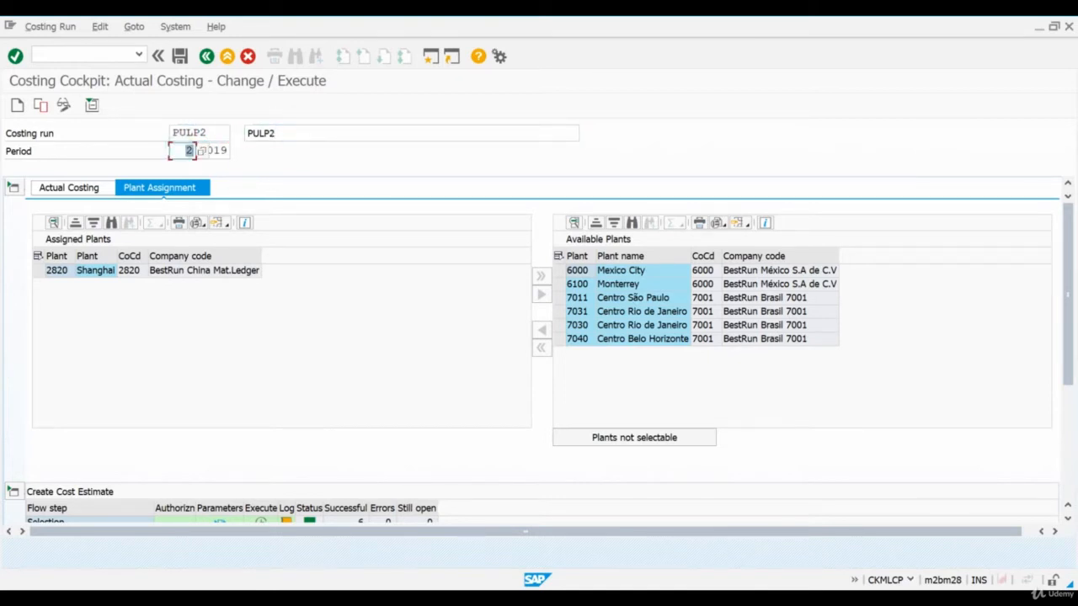
{"action": "type", "text": "3"}
{"action": "key", "text": "Return"}
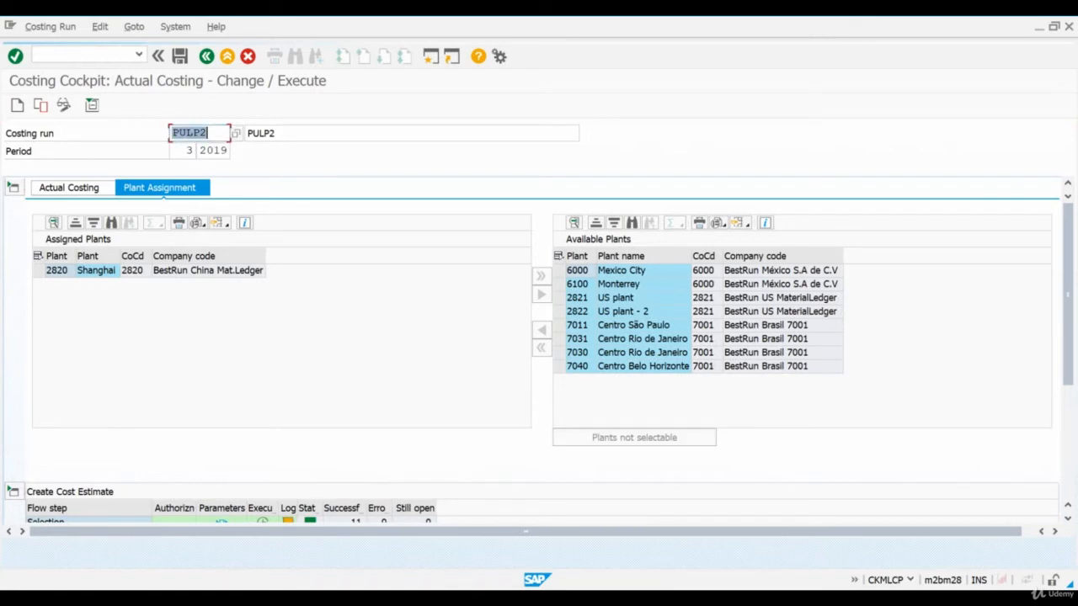
- Set the Mark Material Prices parameters to be valid from the beginning of the following period and save the variant
{"action": "left_click_drag", "start_coordinate": [1063, 345], "coordinate": [1063, 457]}
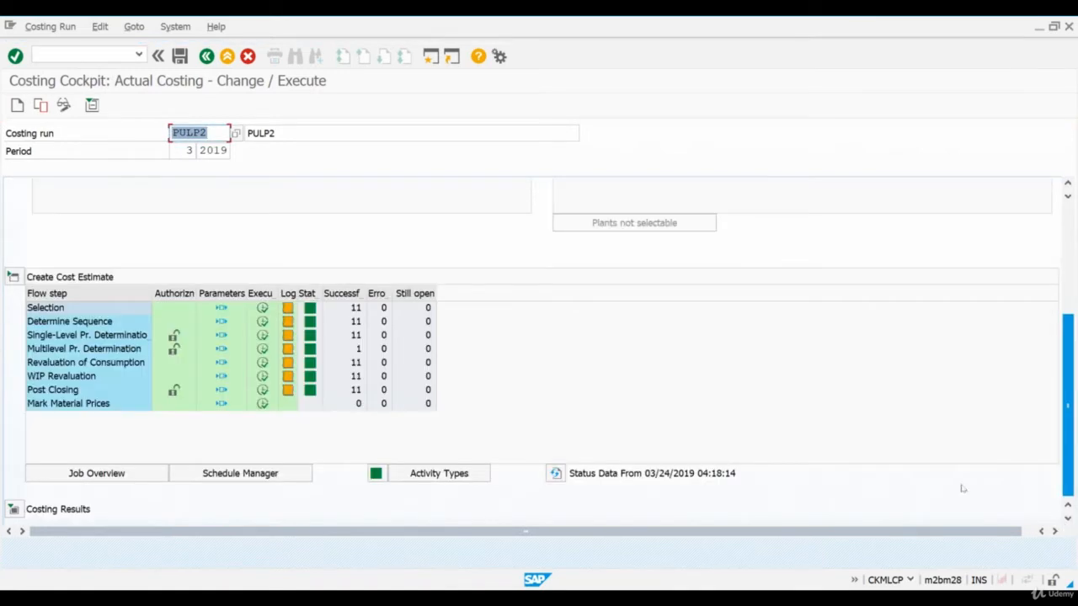
{"action": "left_click", "coordinate": [222, 405]}
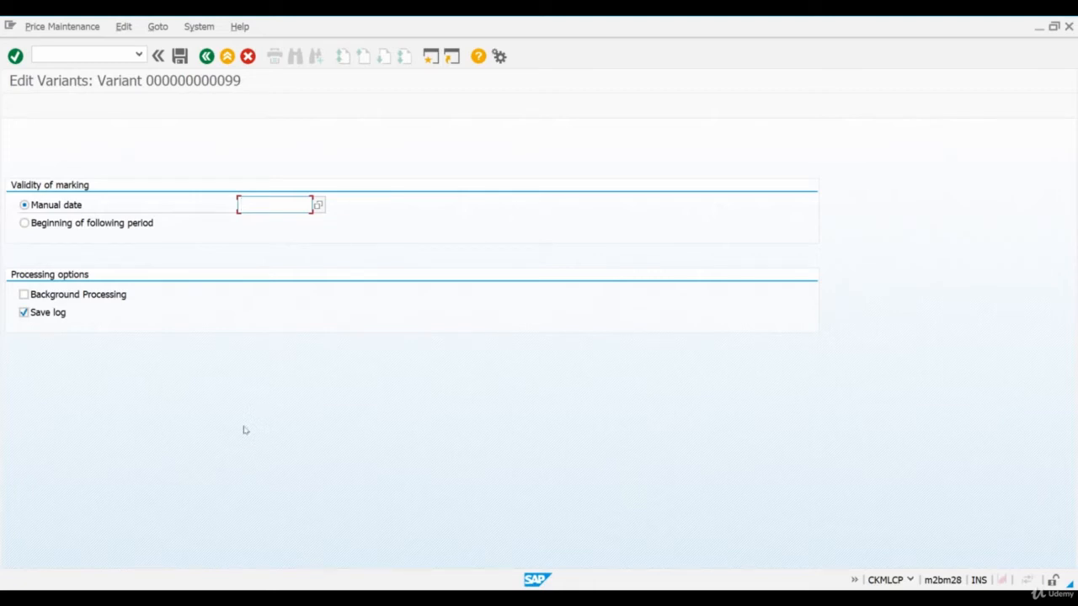
{"action": "left_click", "coordinate": [124, 229]}
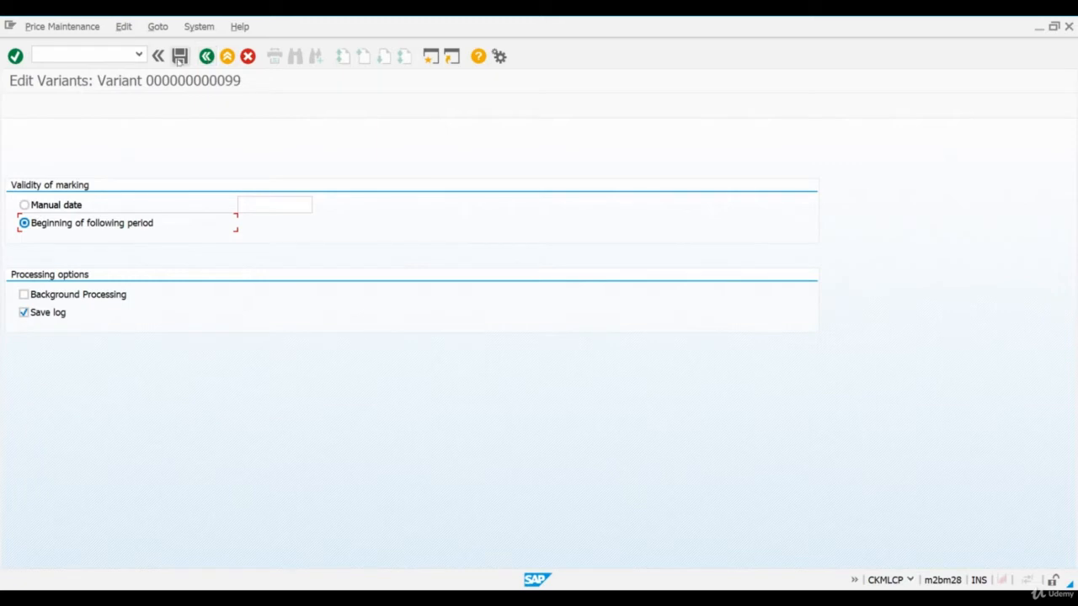
{"action": "left_click", "coordinate": [180, 58]}
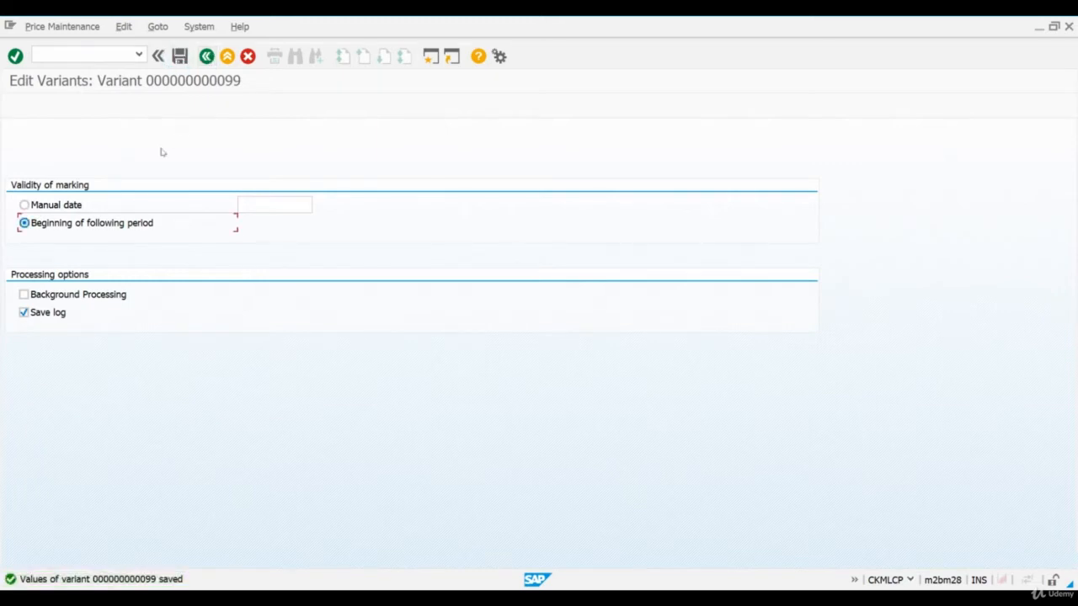
{"action": "left_click", "coordinate": [207, 55]}
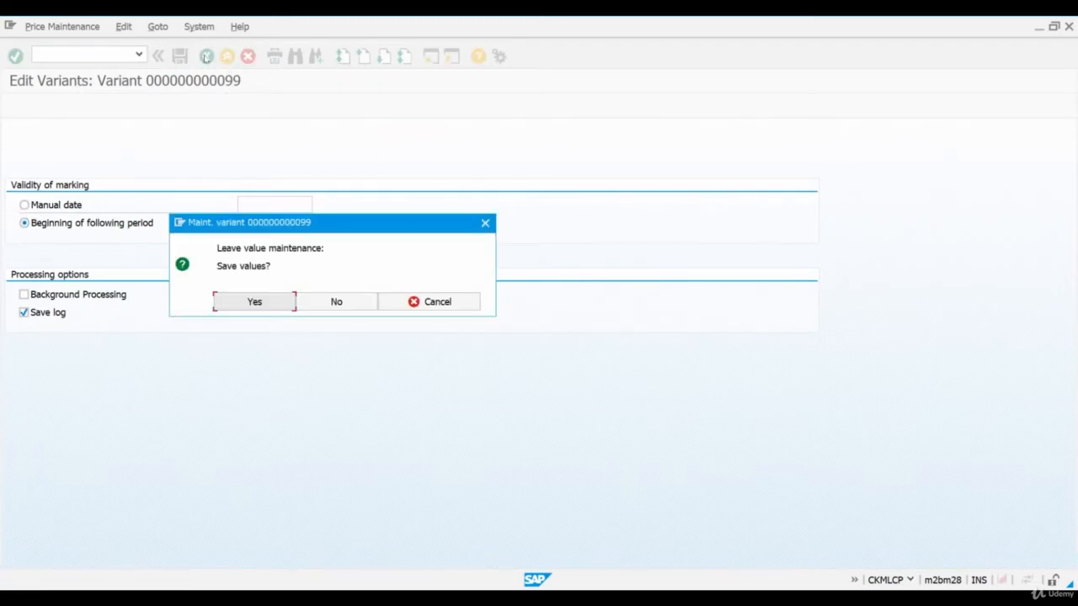
{"action": "left_click", "coordinate": [255, 302]}
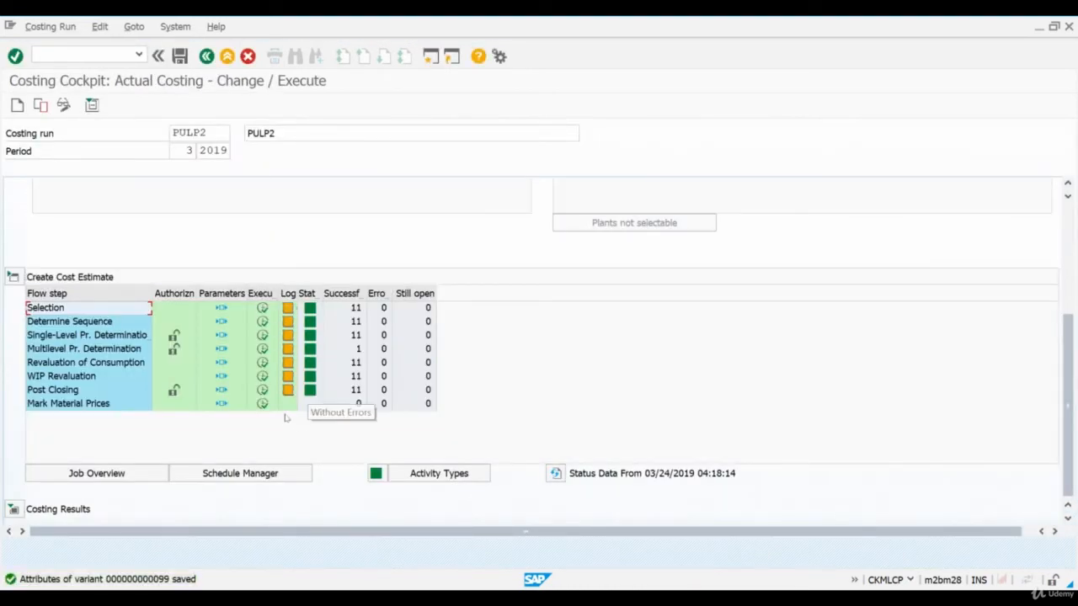
- Execute the Mark Material Prices flow step and review the message texts in its detailed log
{"action": "left_click", "coordinate": [262, 404]}
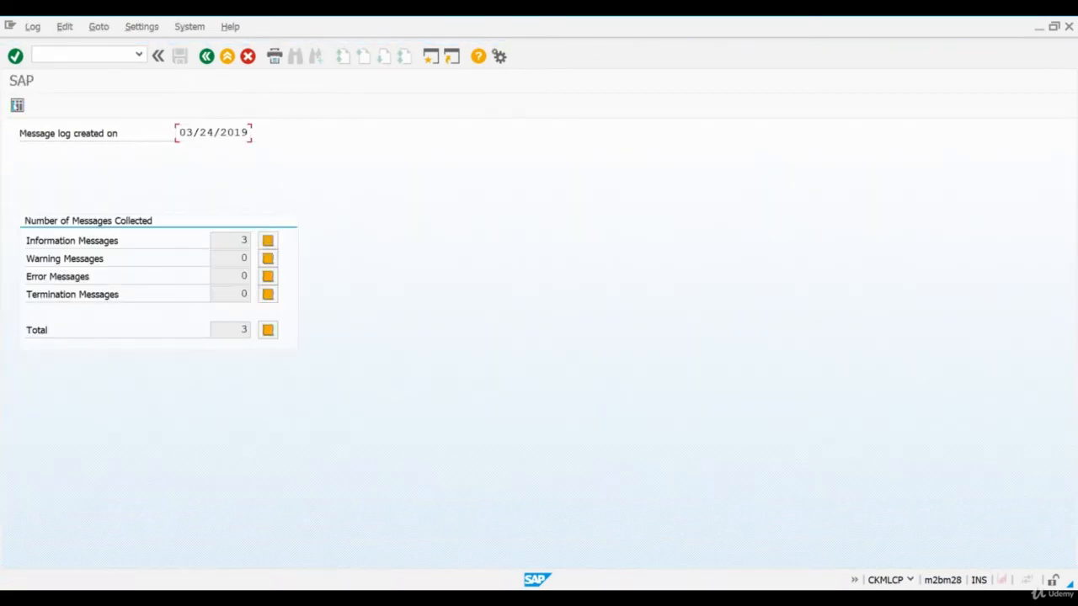
{"action": "left_click", "coordinate": [17, 105]}
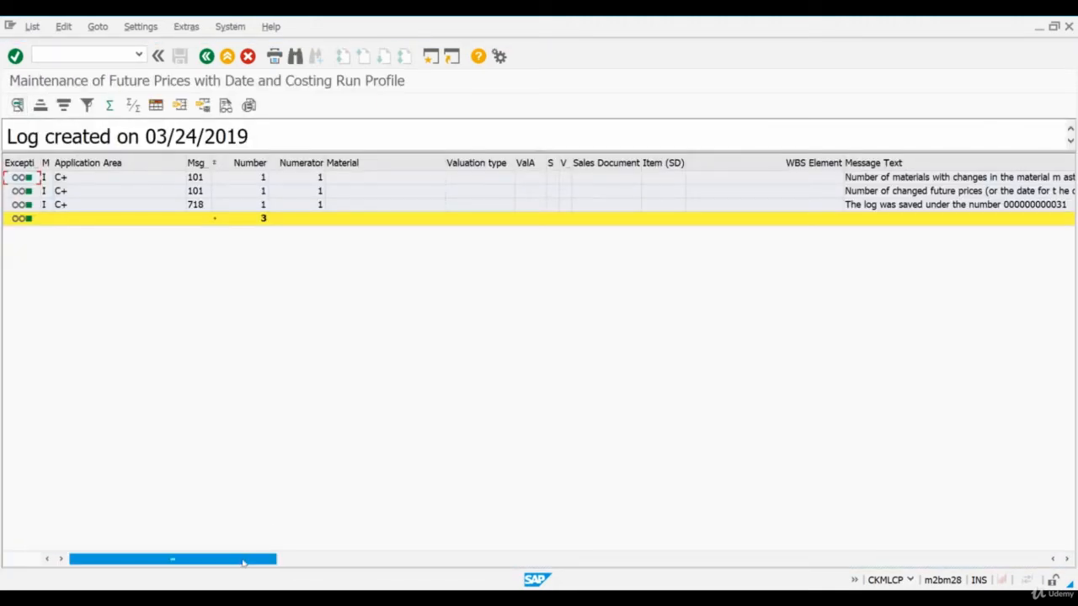
{"action": "left_click_drag", "start_coordinate": [244, 563], "coordinate": [659, 568]}
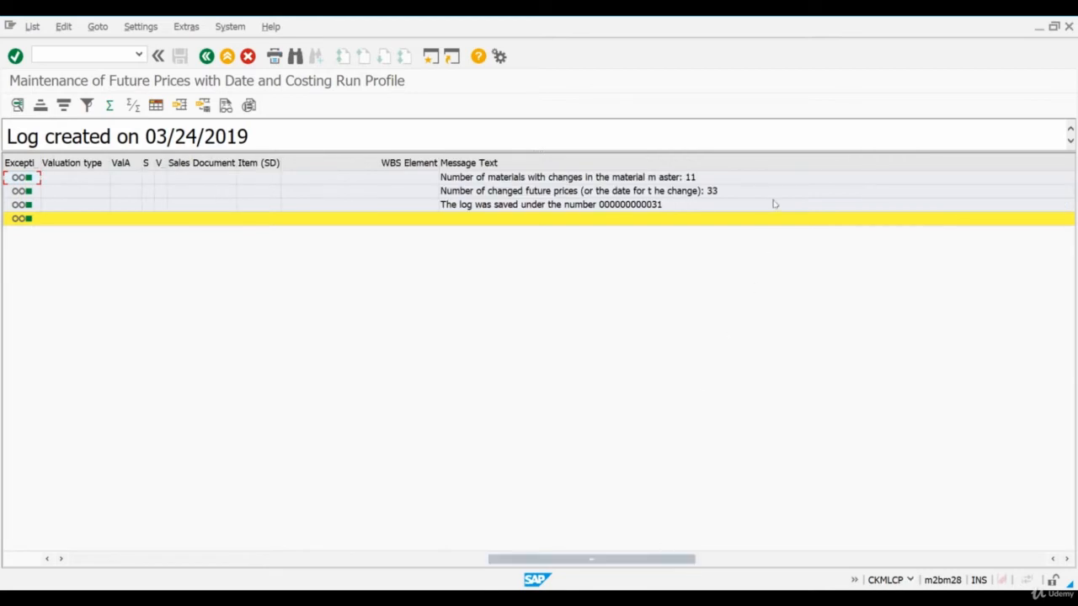
{"action": "left_click", "coordinate": [665, 176]}
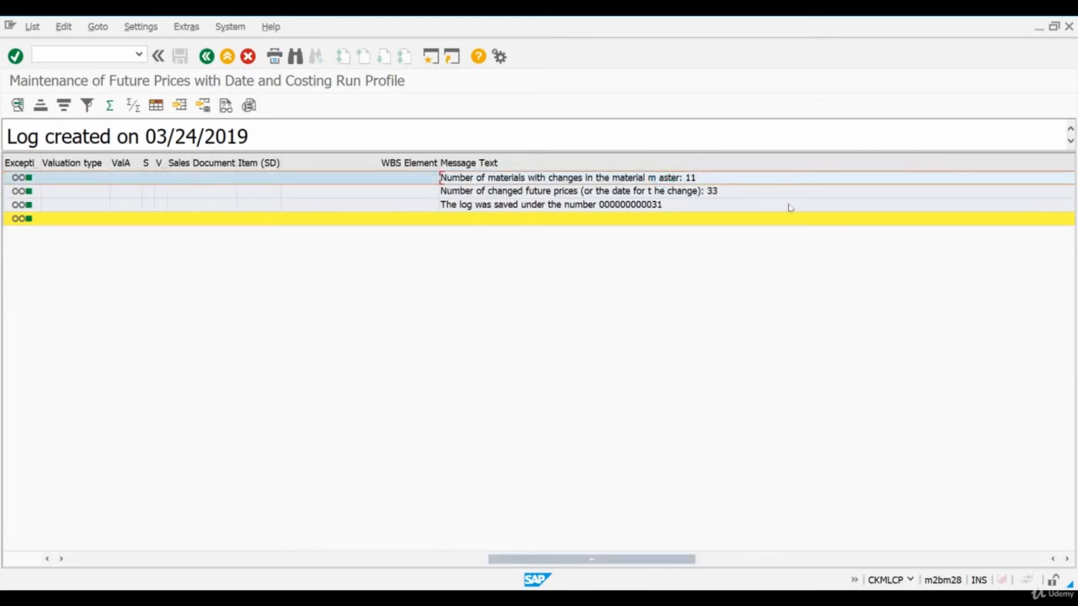
- Leave the log and open the material display with transaction MM03
{"action": "left_click", "coordinate": [84, 54]}
{"action": "type", "text": "/nmm"}
{"action": "type", "text": "28"}
{"action": "key", "text": "Return"}
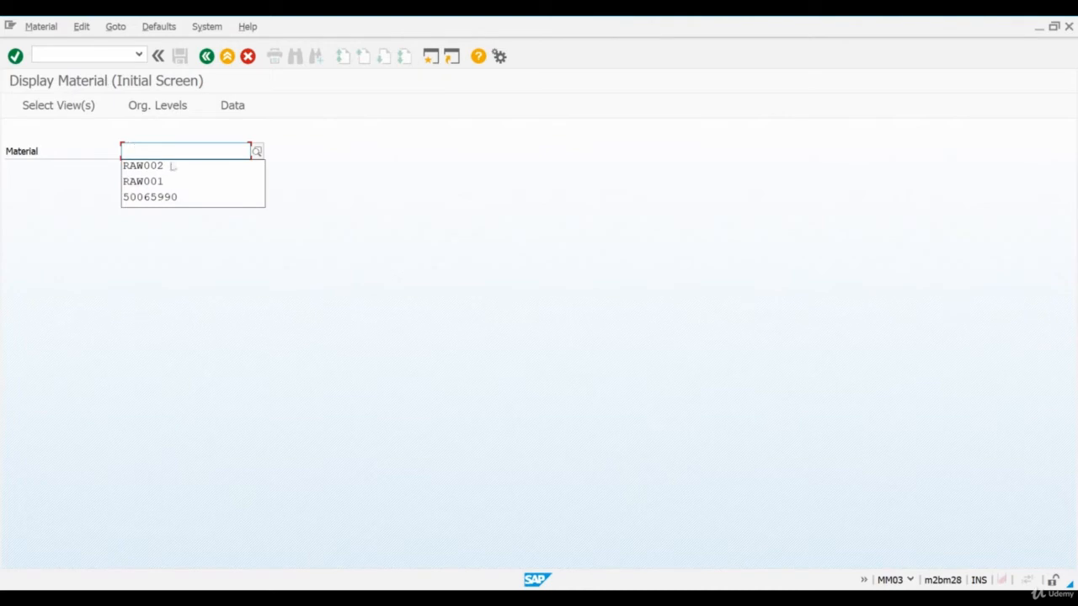
- Display the Accounting 1 view of material RAW002
{"action": "left_click", "coordinate": [171, 166]}
{"action": "left_click", "coordinate": [174, 167]}
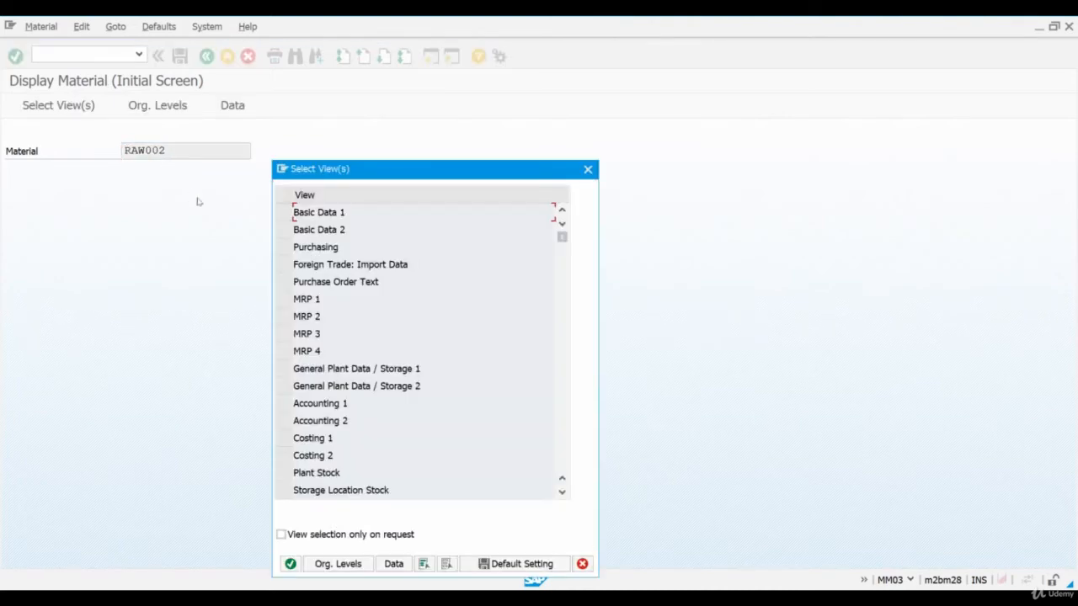
{"action": "left_click", "coordinate": [284, 403]}
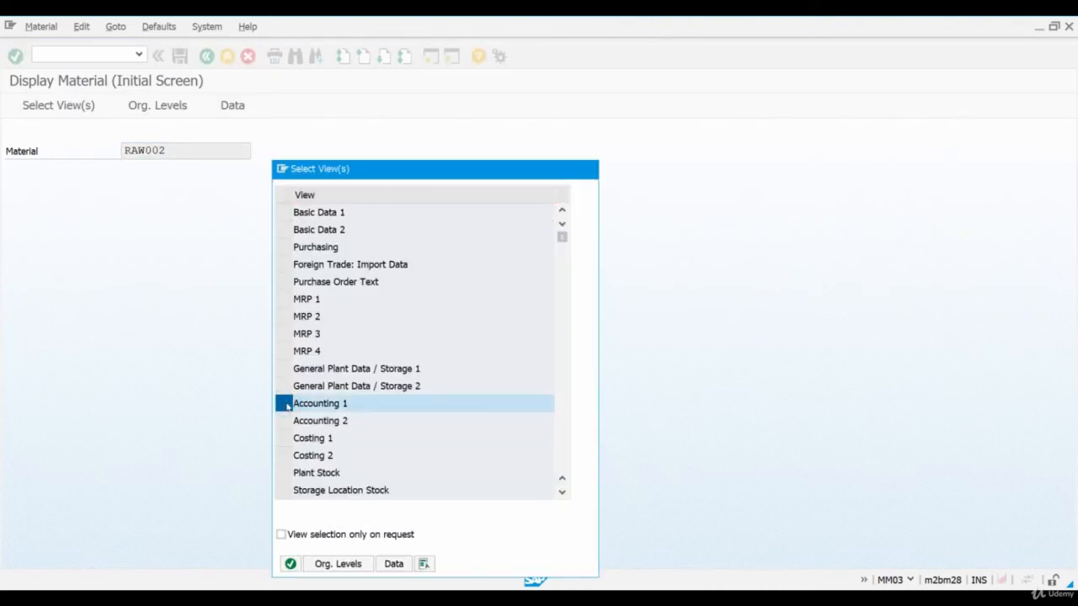
{"action": "key", "text": "Return"}
{"action": "left_click", "coordinate": [304, 210]}
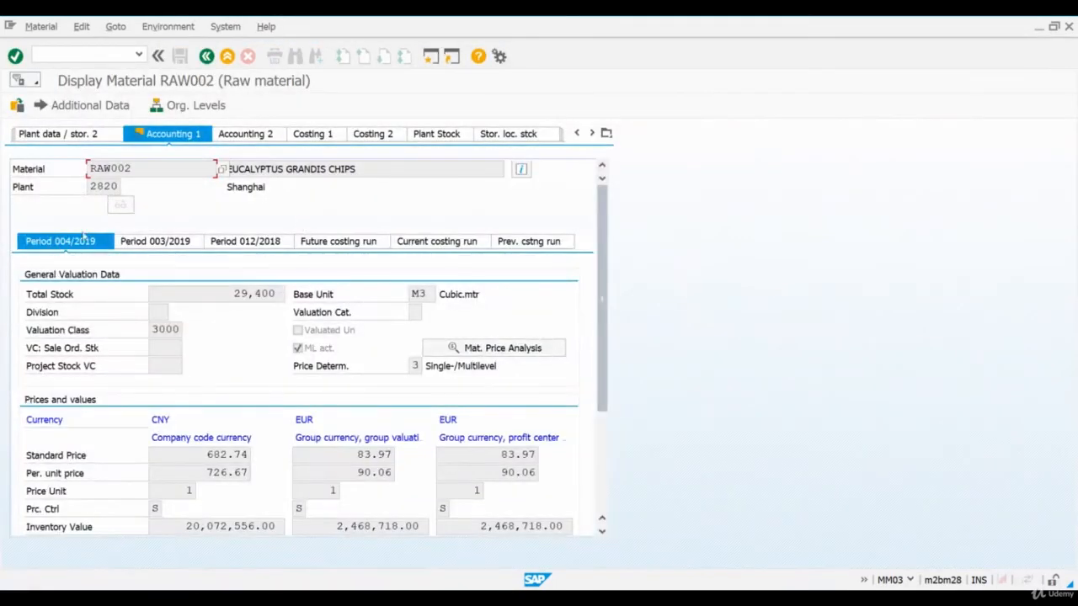
- Examine the future price and its valid-from date in company code currency, and leave the material display
{"action": "scroll", "coordinate": [606, 257], "scroll_direction": "down", "scroll_amount": 3}
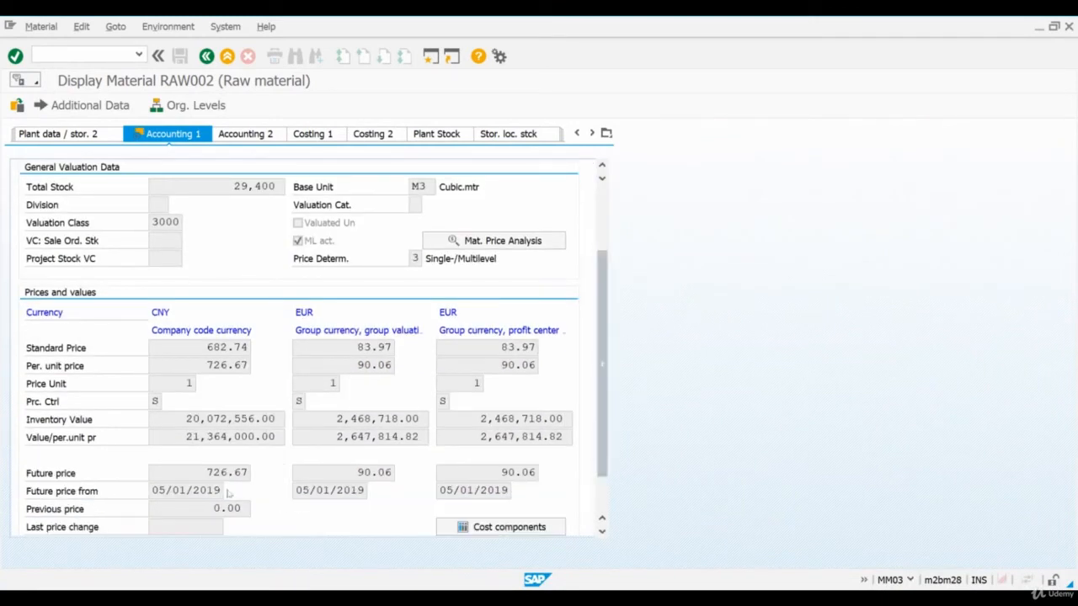
{"action": "left_click", "coordinate": [207, 473]}
{"action": "double_click", "coordinate": [206, 473]}
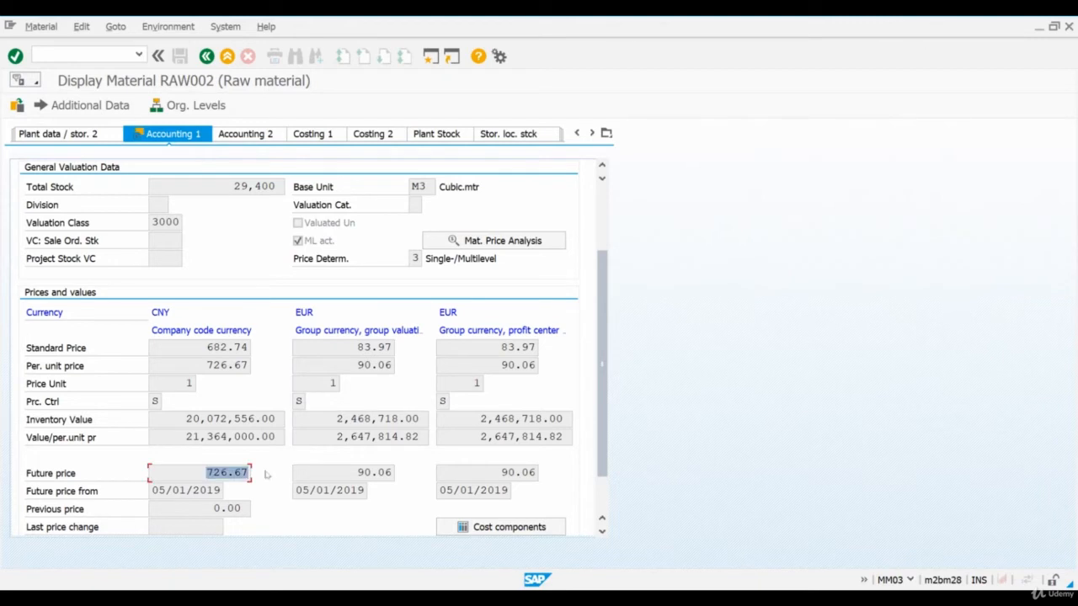
{"action": "left_click_drag", "start_coordinate": [152, 490], "coordinate": [264, 492]}
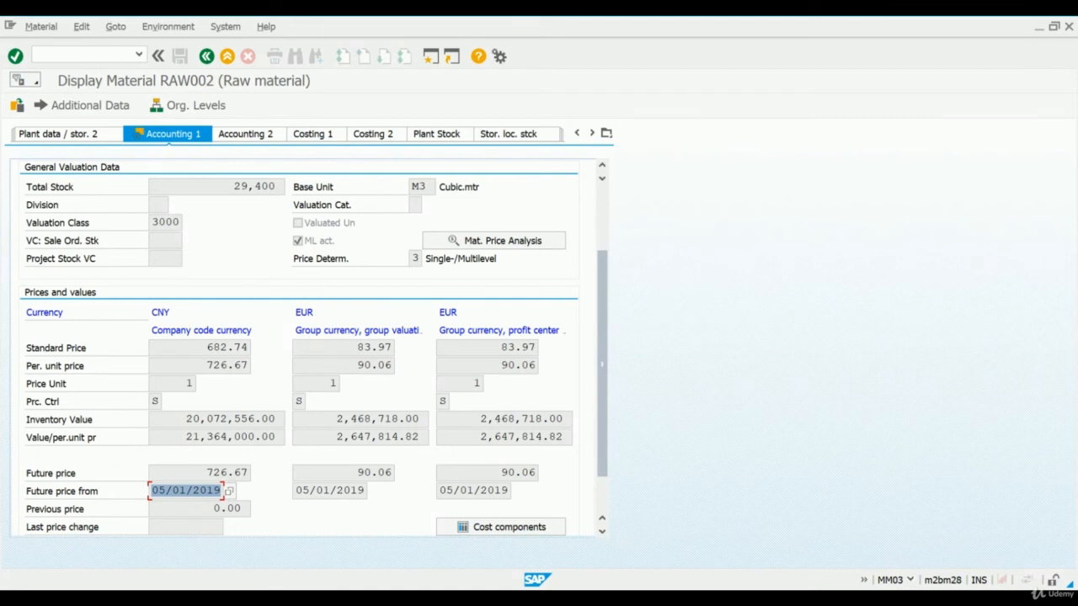
{"action": "key", "text": "shift+F3"}
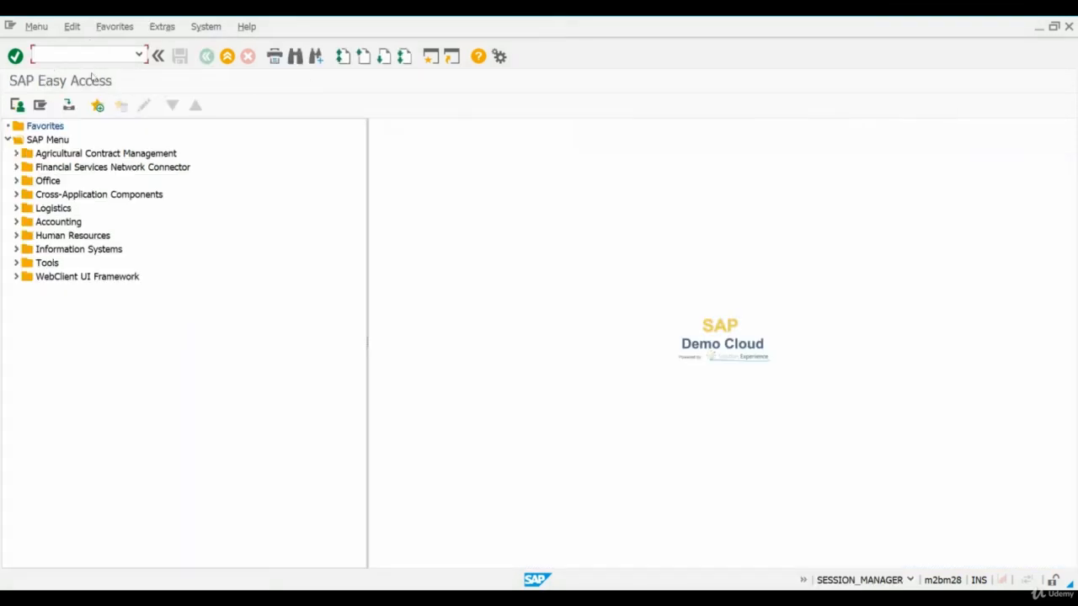
- Open the release of planned price changes with transaction CKME and set the plant to 2820 for material RAW002
{"action": "type", "text": "mmbe"}
{"action": "key", "text": "Return"}
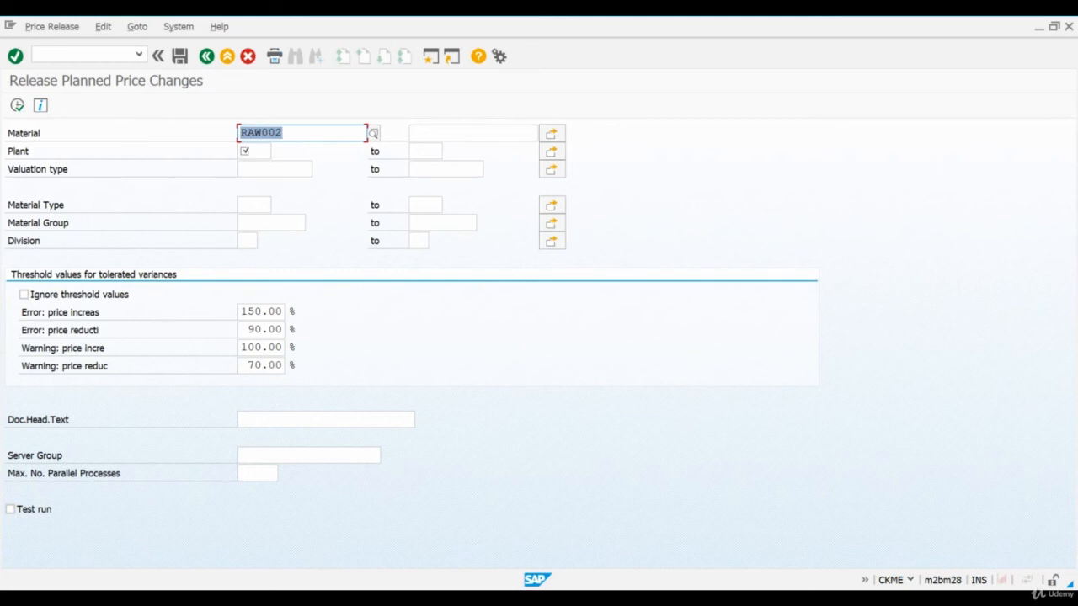
{"action": "left_click", "coordinate": [262, 149]}
{"action": "left_click", "coordinate": [262, 163]}
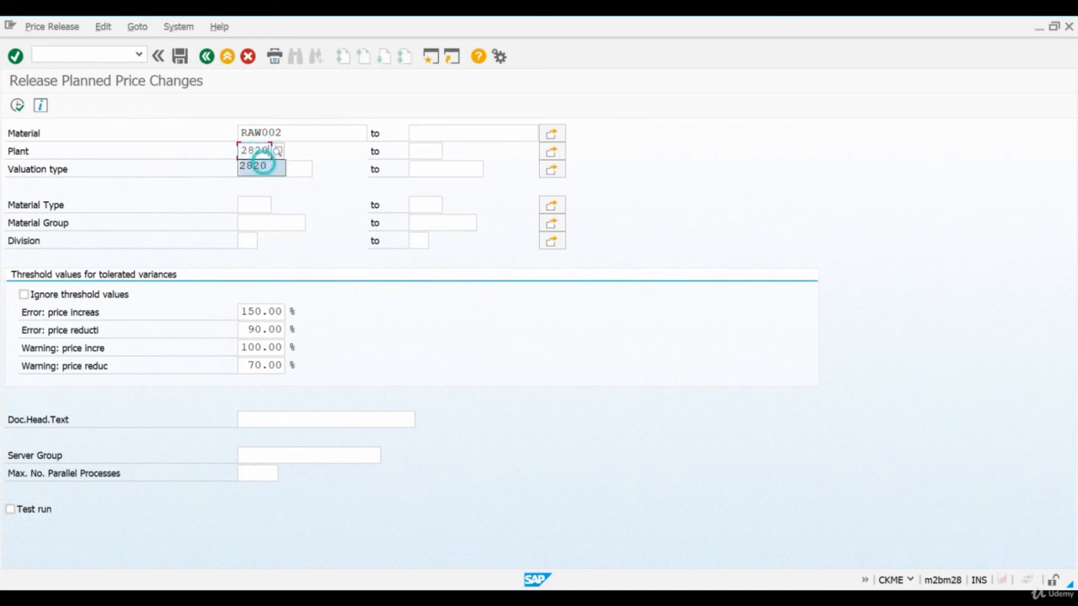